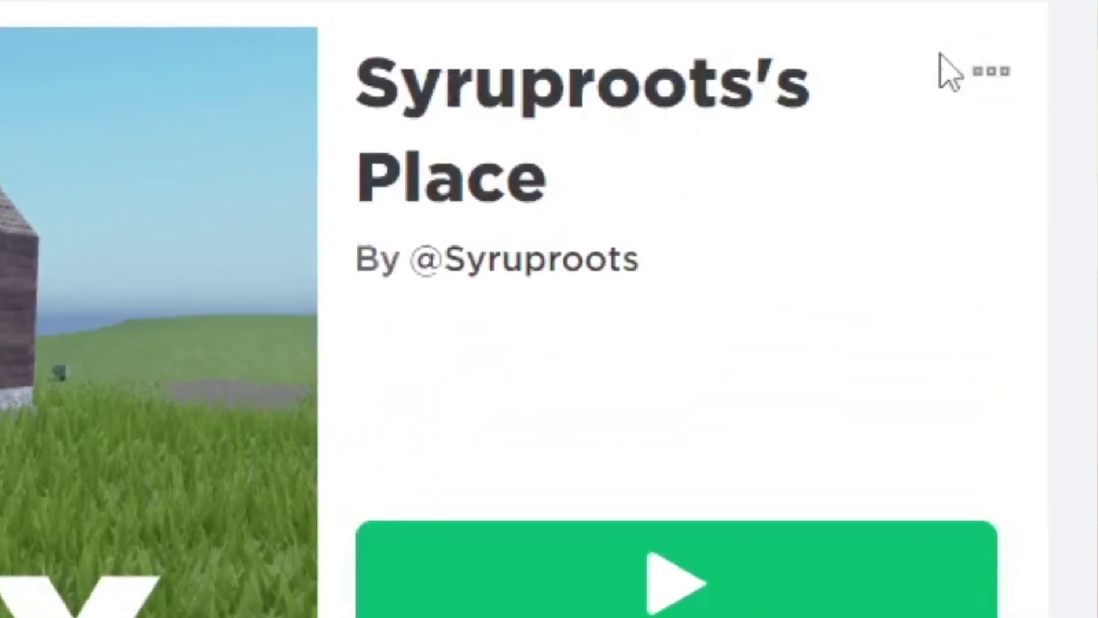
Open the options menu for Syruproots's Place on its experience page.
left_click(848, 86)
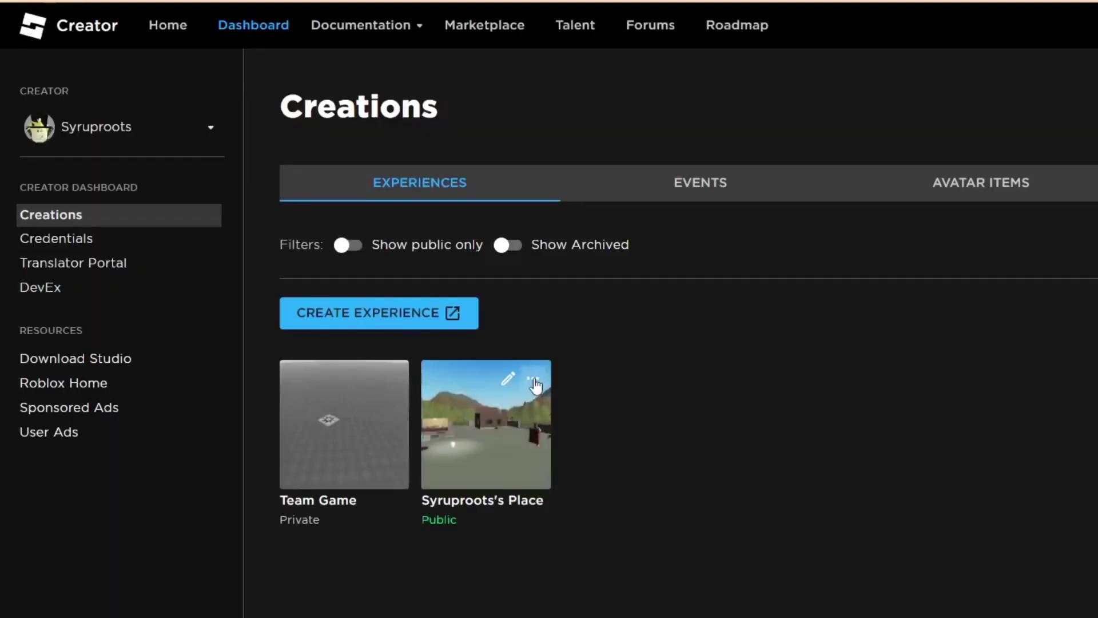
Open Syruproots's Place's Access Settings and keep the access type as Public.
left_click(533, 379)
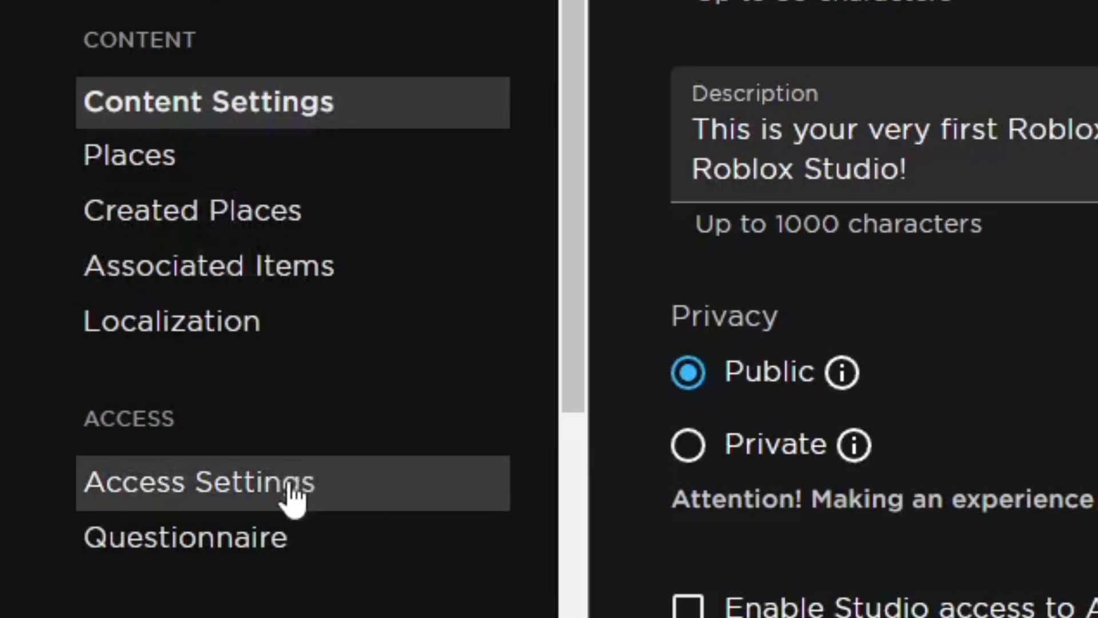
left_click(292, 496)
left_click(474, 299)
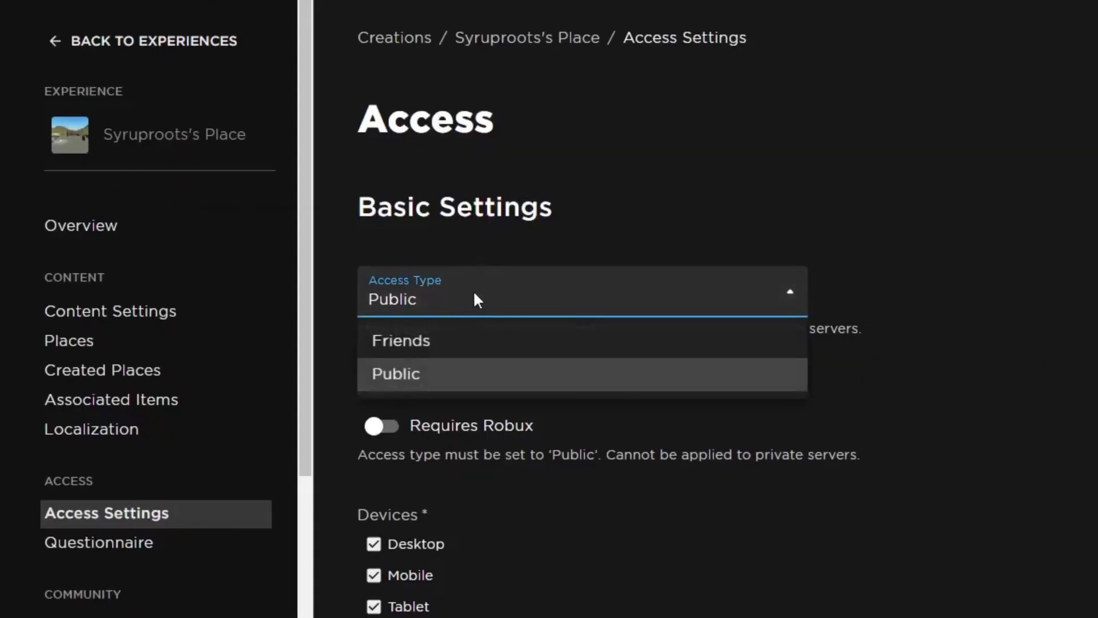
left_click(477, 304)
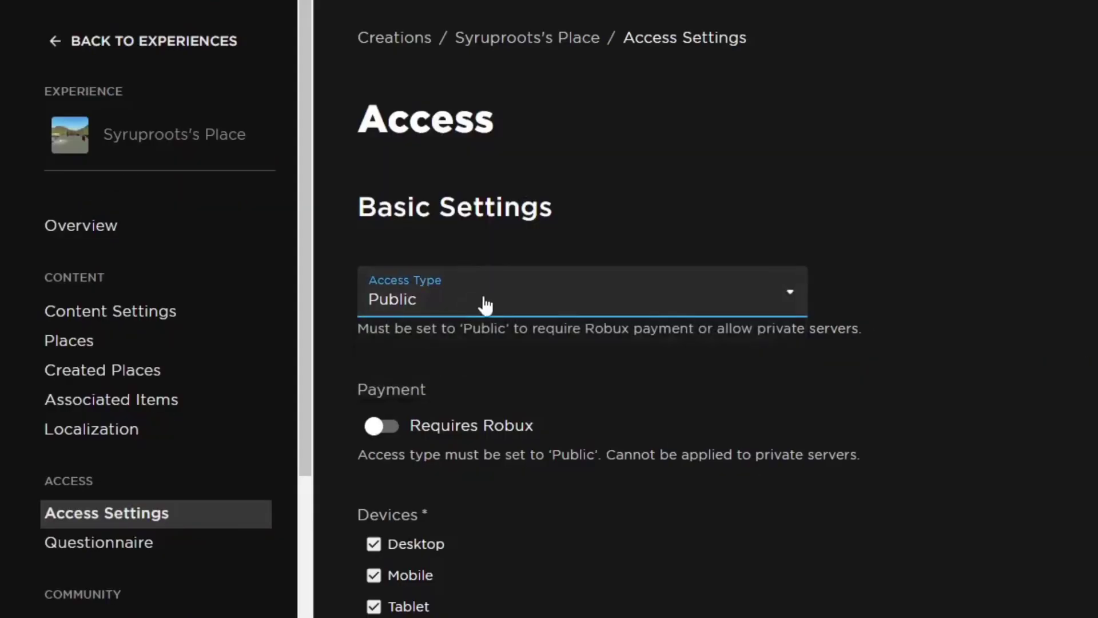
scroll(421, 374, "down", 3)
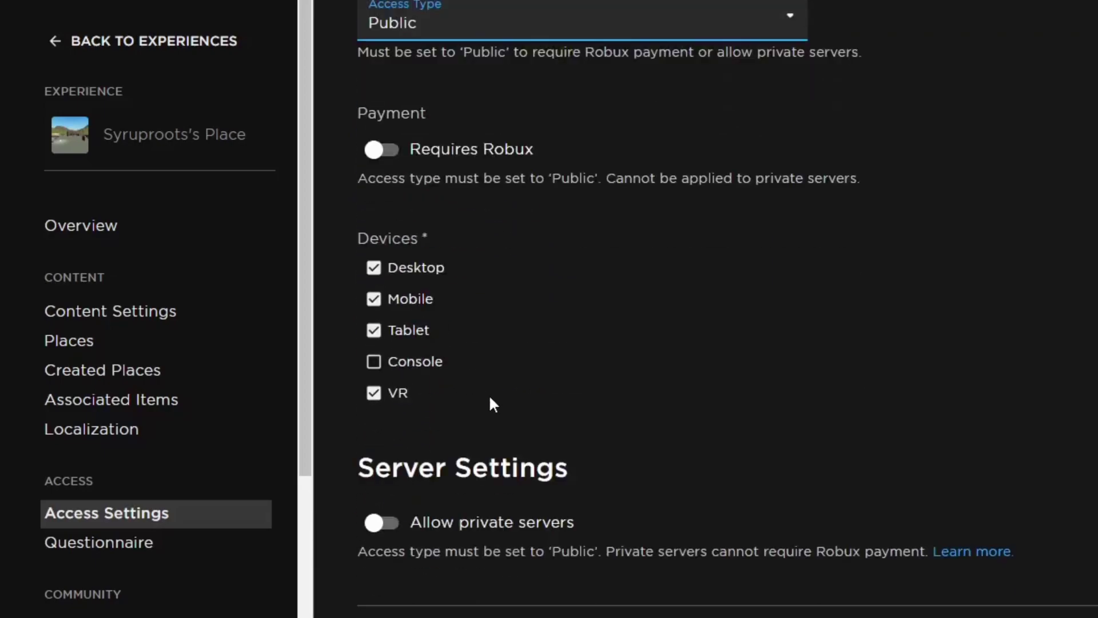
Turn on Requires Robux with a 25 Robux price and save the changes.
left_click(382, 152)
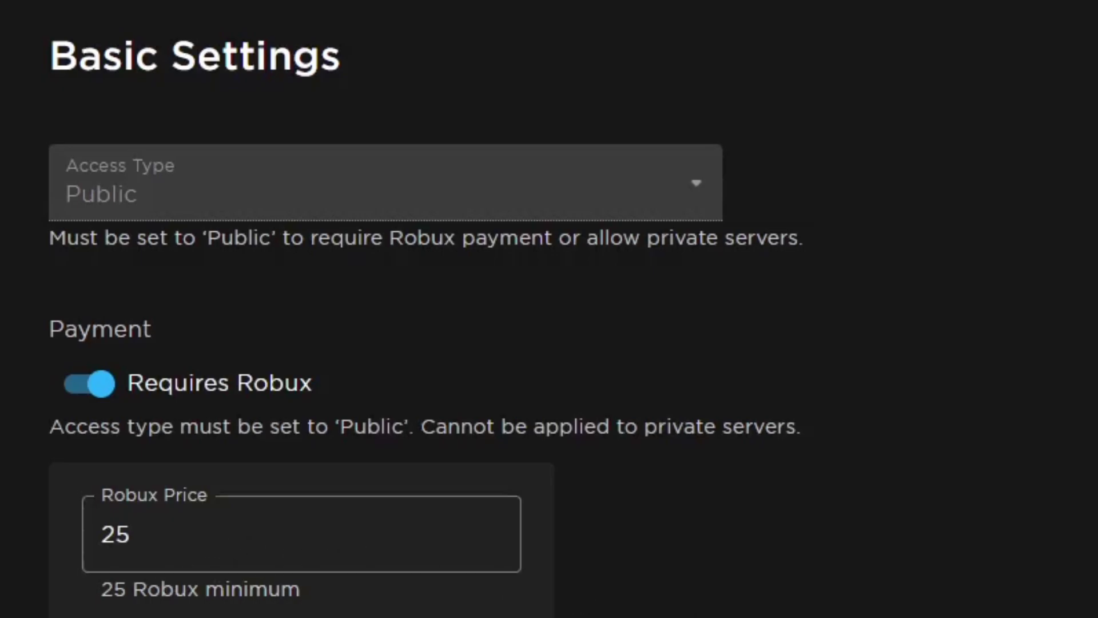
scroll(549, 309, "down", 5)
left_click(299, 513)
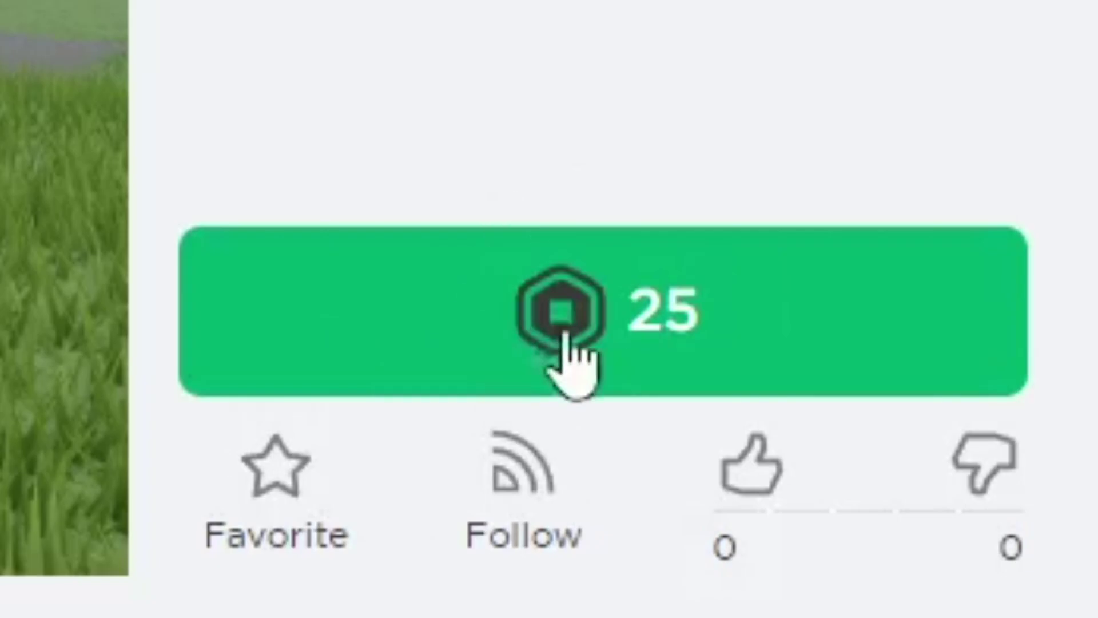
Start the 25 Robux purchase and confirm Buy Access in the Buy Item dialog.
left_click(539, 355)
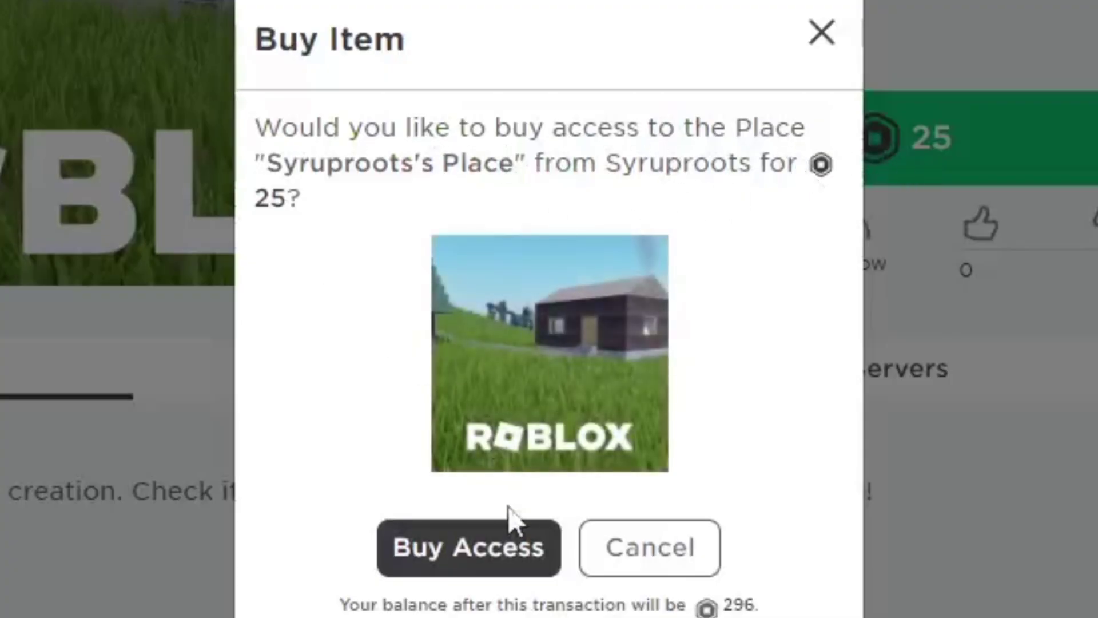
left_click(518, 556)
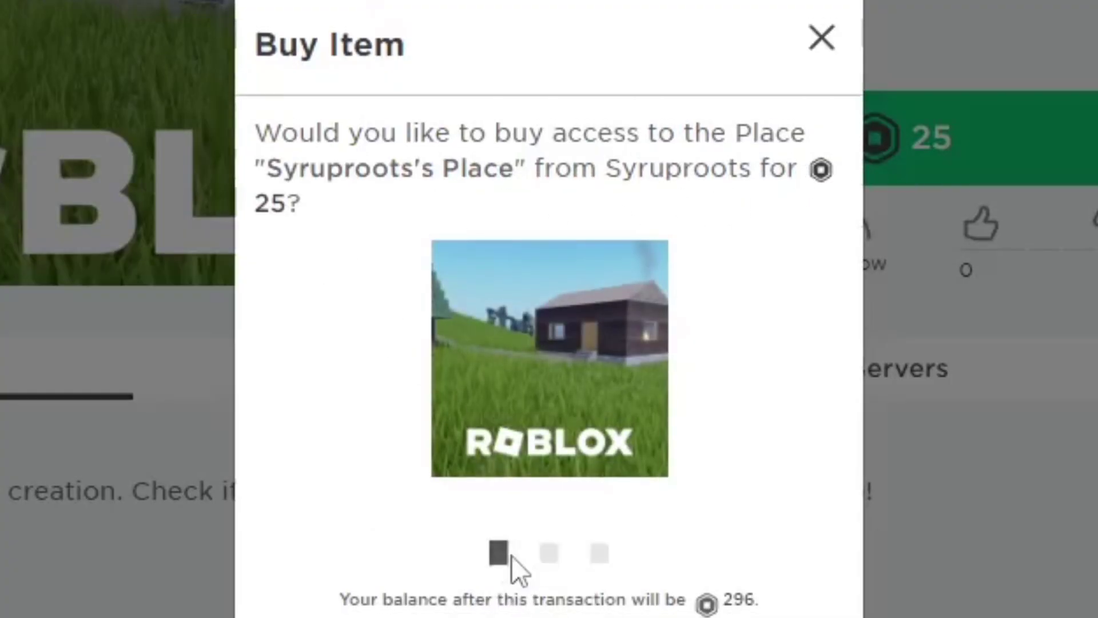